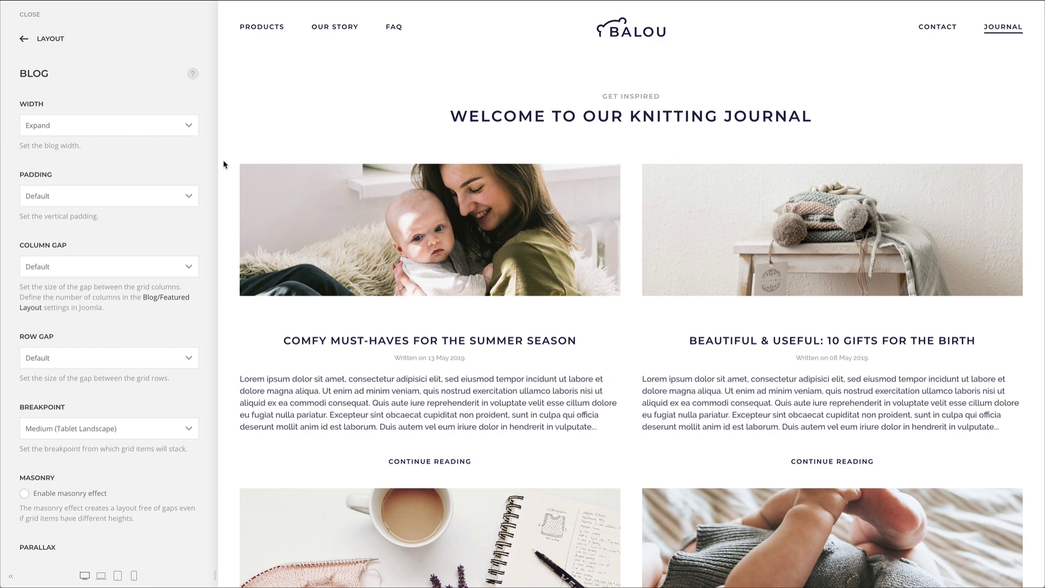
- Set the blog's Column Gap to Small and its Row Gap to Large
left_click(169, 265)
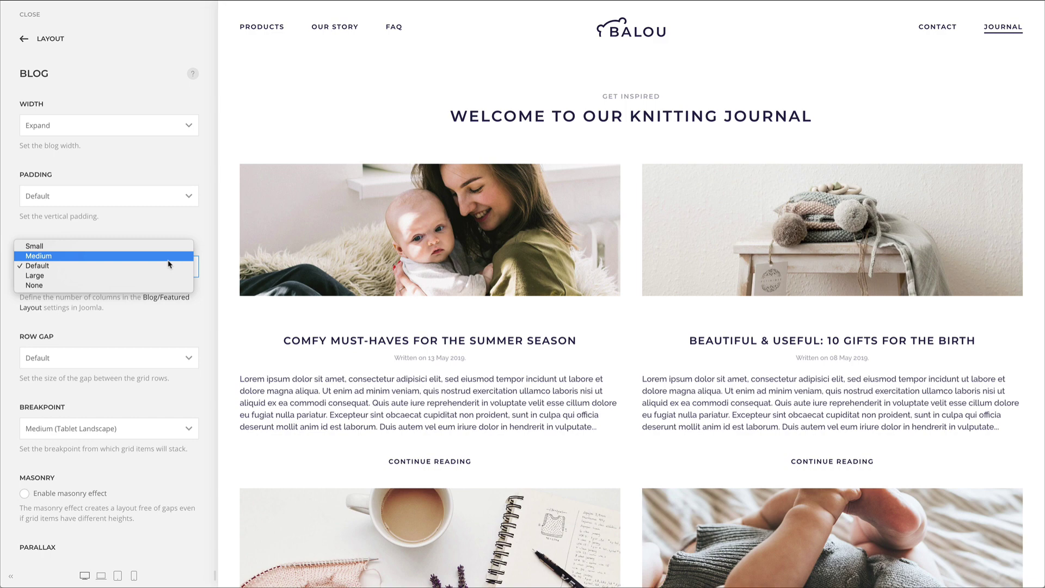
left_click(172, 246)
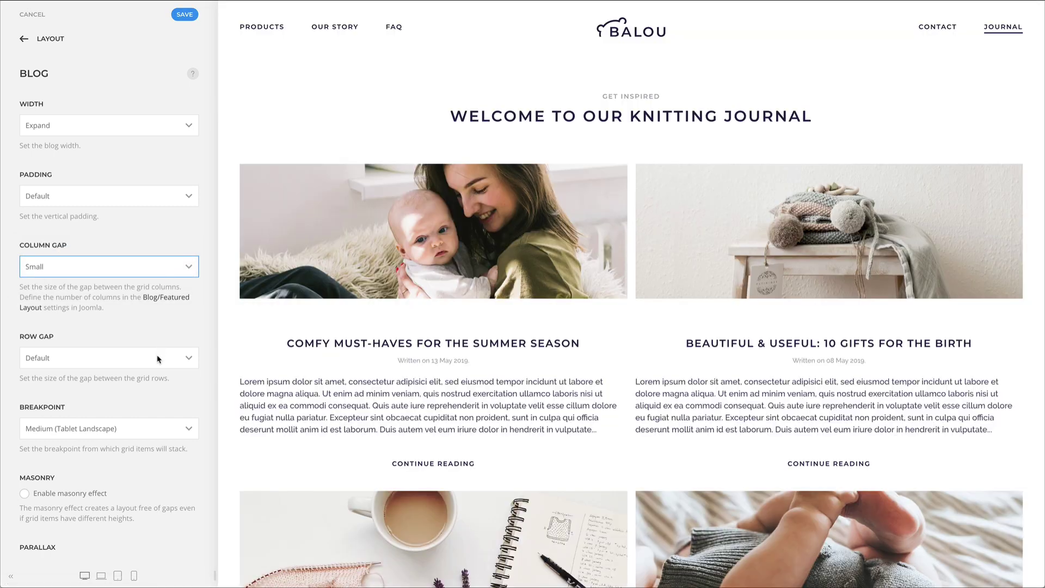
left_click(159, 357)
left_click(157, 367)
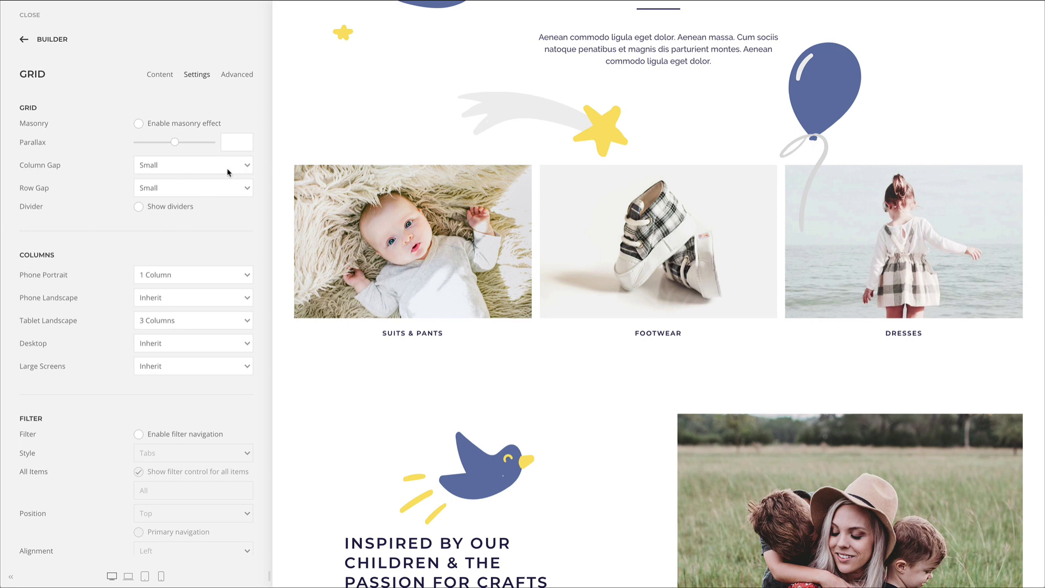
- Preview at phone width and set the product-categories grid's Row Gap to Large
left_click(163, 577)
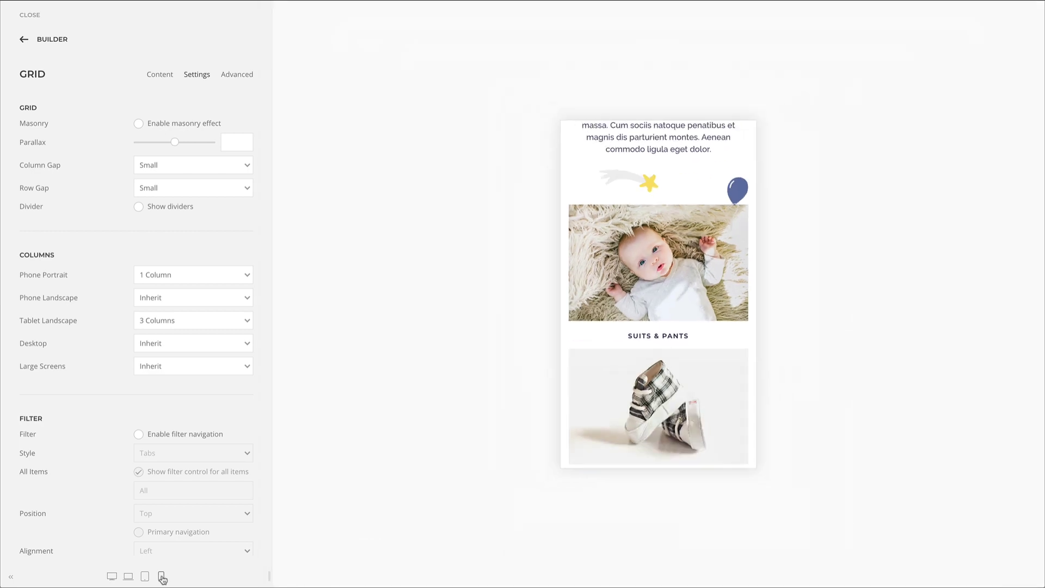
left_click(183, 193)
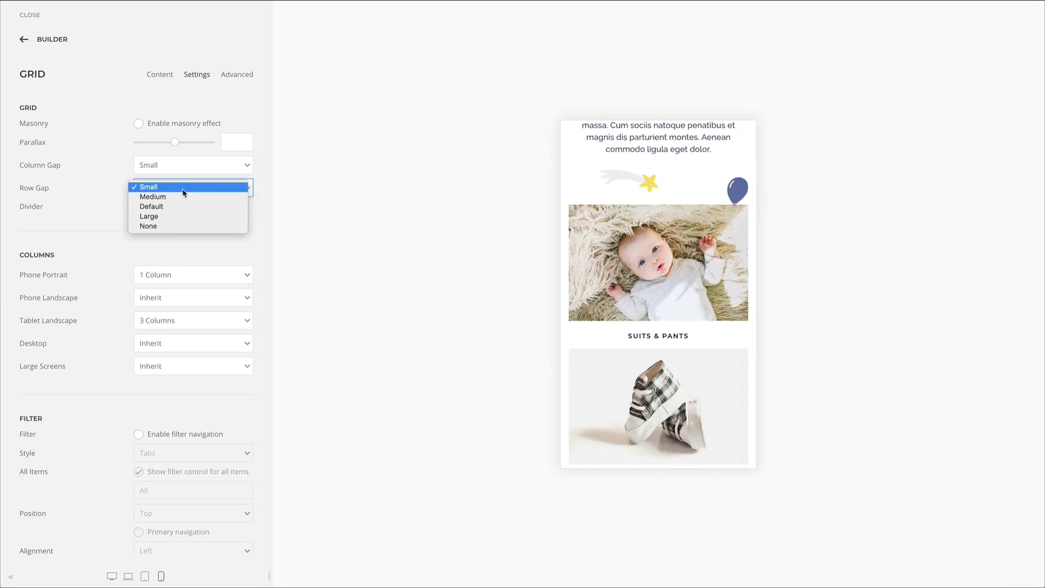
left_click(181, 217)
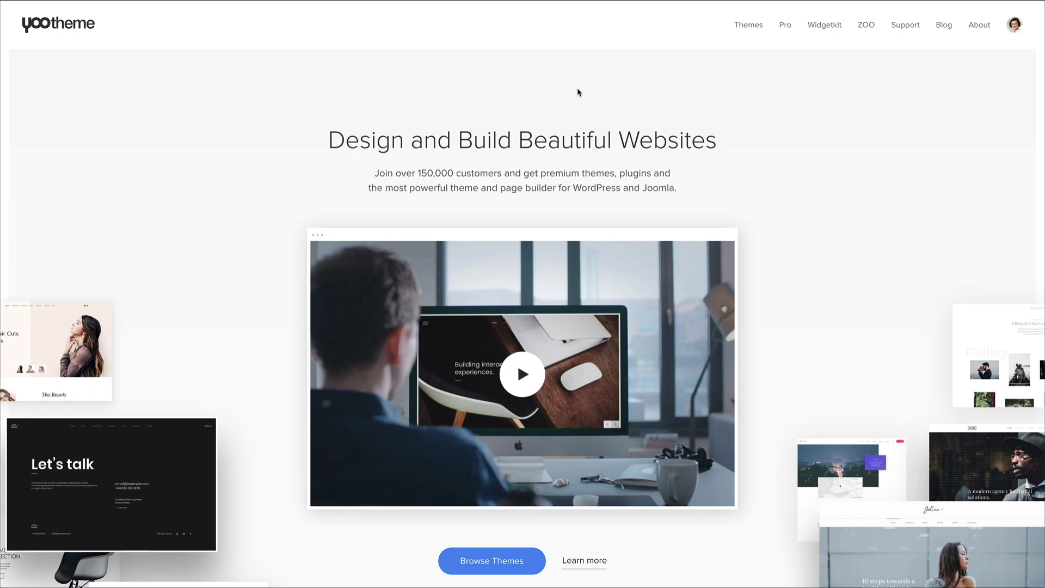
- Go to Support, the Videos section, and show the Joomla documentation videos
left_click(894, 41)
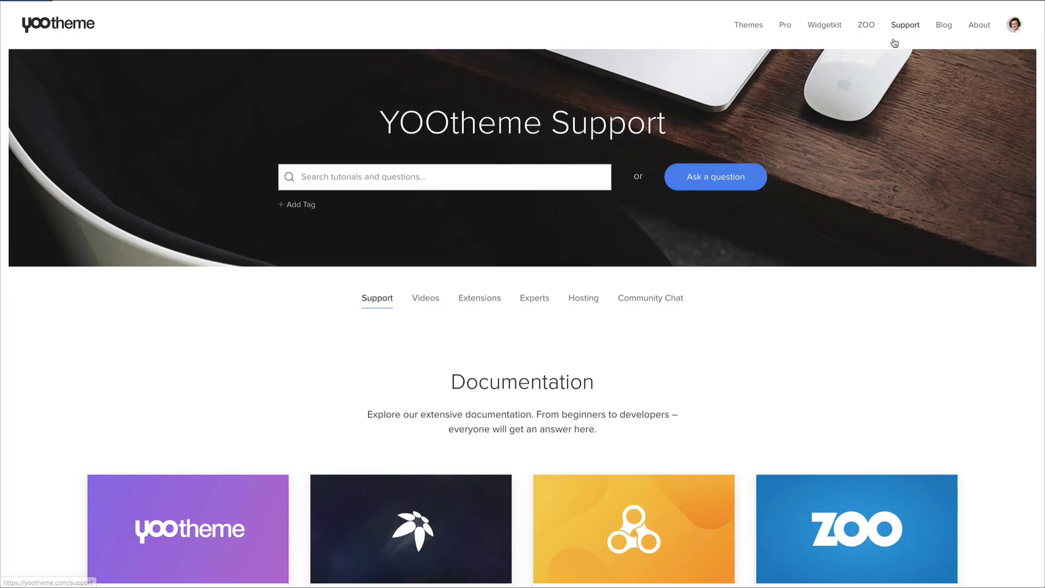
left_click(425, 299)
scroll(424, 310, "down", 2)
scroll(423, 310, "down", 4)
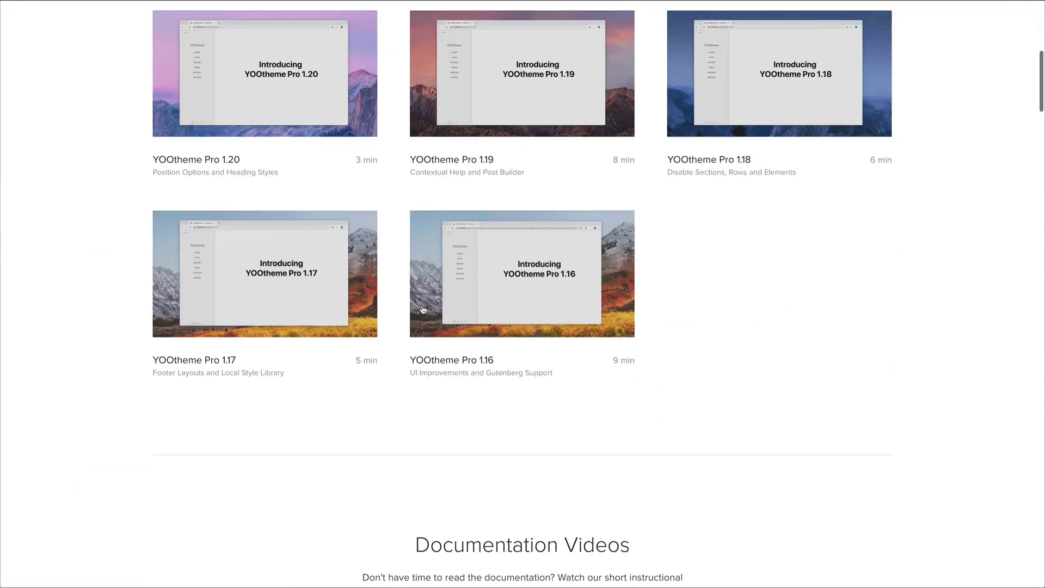
scroll(423, 309, "down", 5)
scroll(423, 310, "down", 4)
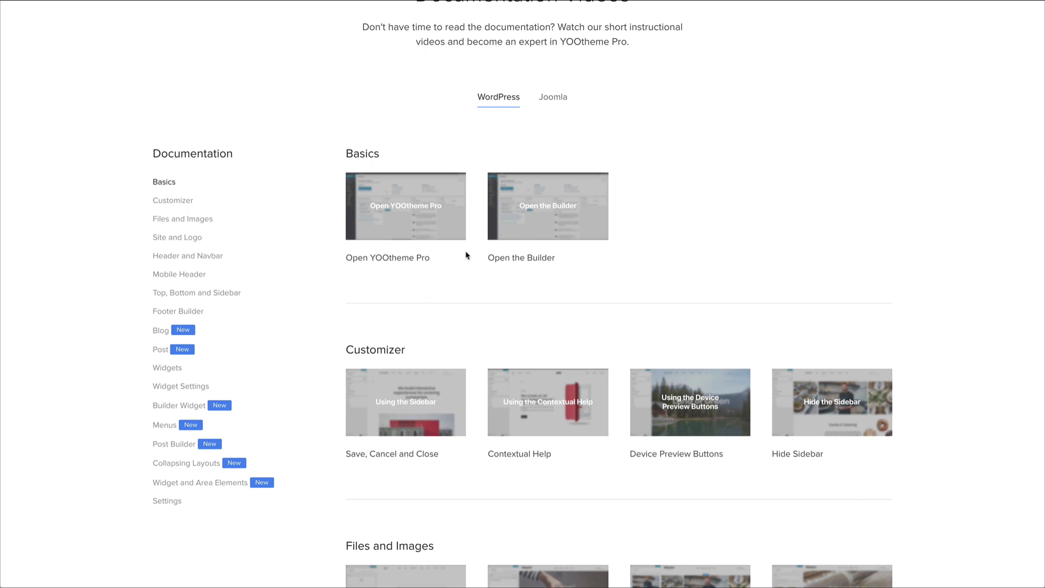
left_click(562, 105)
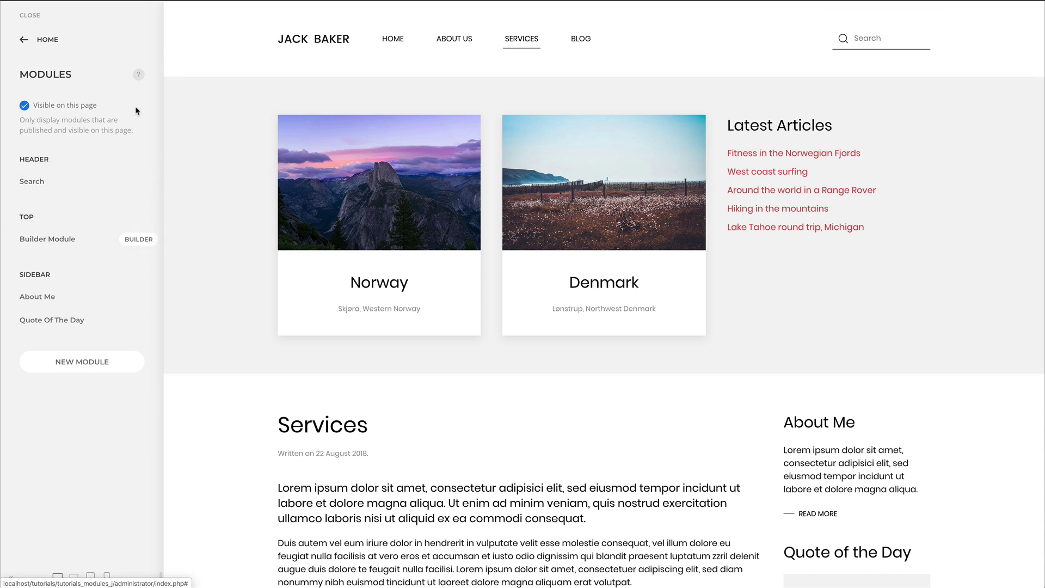
- Show the YOOtheme Help overlay with the module videos
left_click(138, 76)
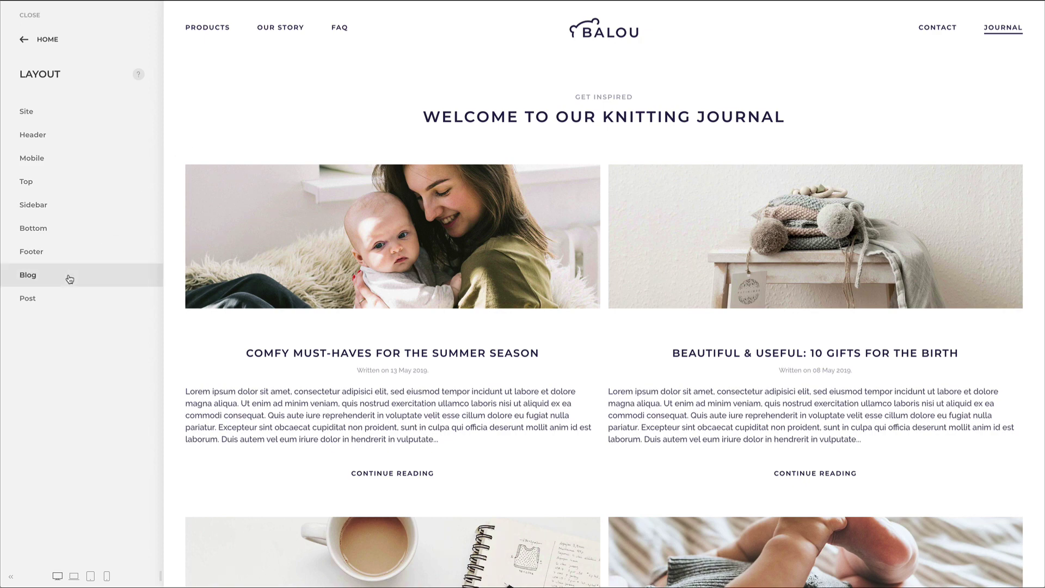
- Show the YOOtheme Help overlay for the Post layout settings
left_click(66, 299)
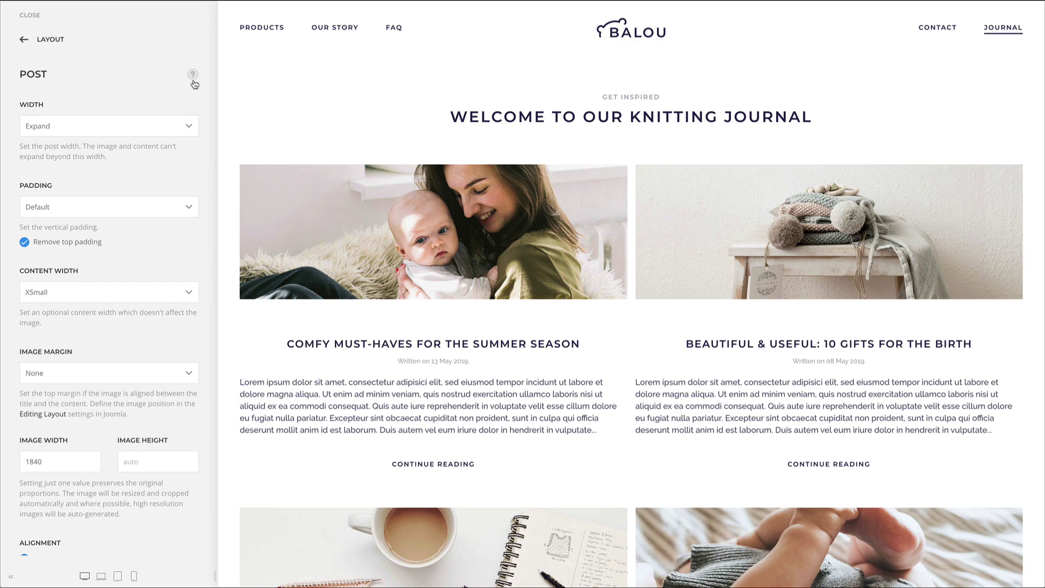
left_click(193, 81)
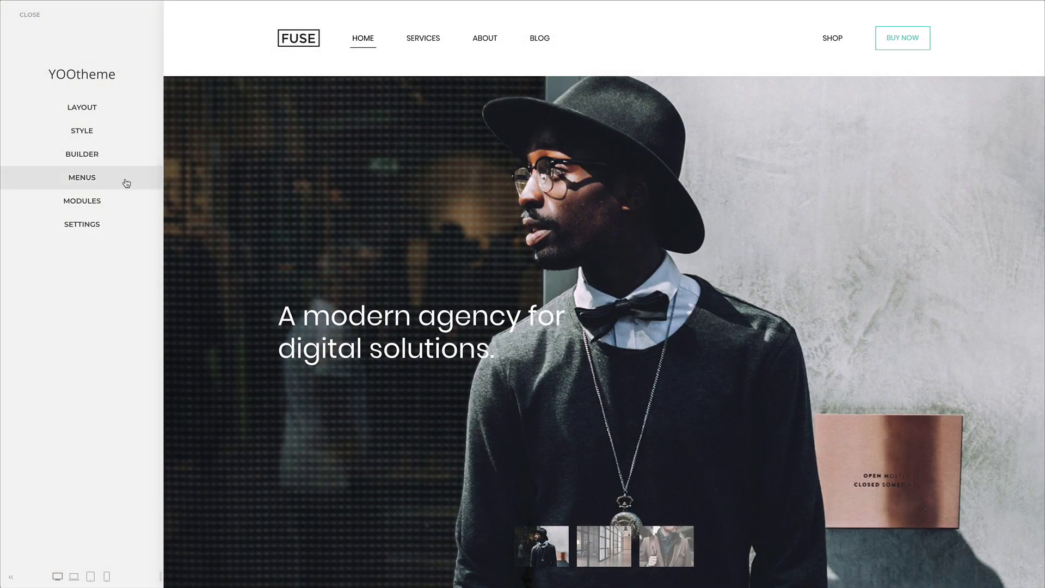
- Show the YOOtheme Help overlay listing the Menus and menu item videos
left_click(125, 182)
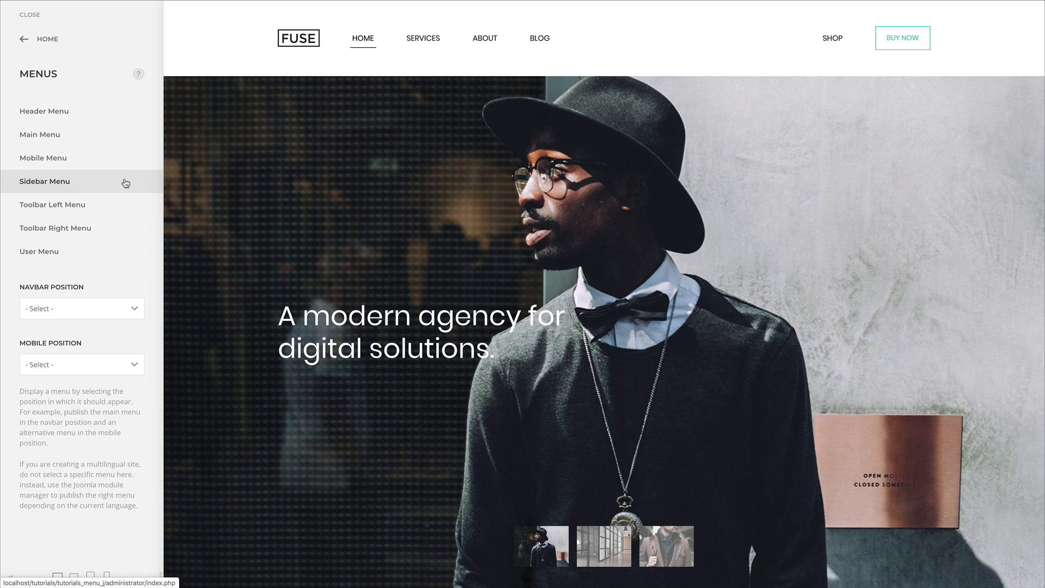
left_click(138, 75)
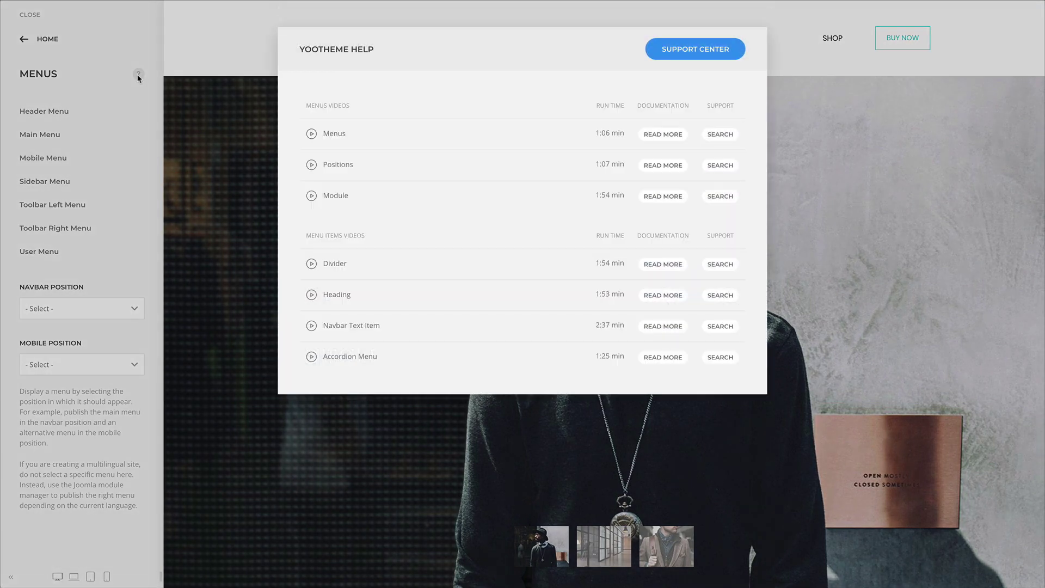